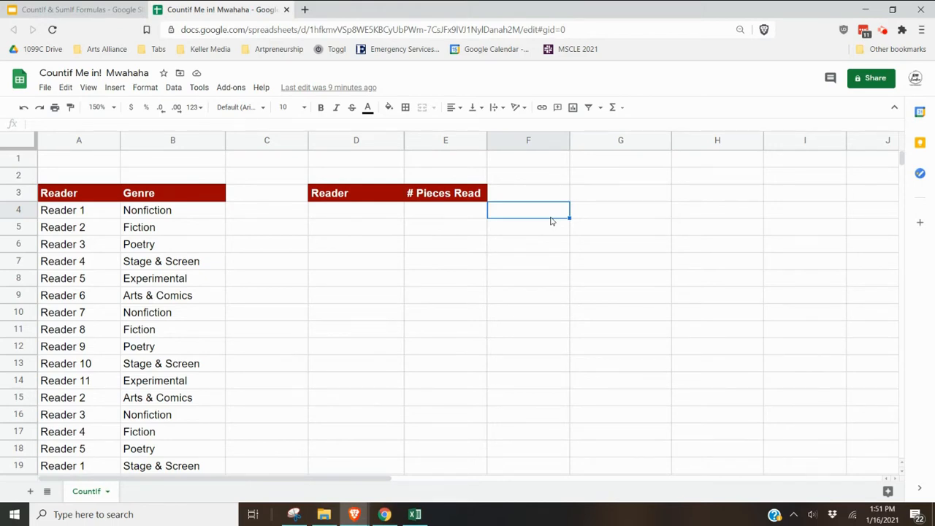
- Search the sheet for entries matching reader 1
{"action": "left_click", "coordinate": [235, 232]}
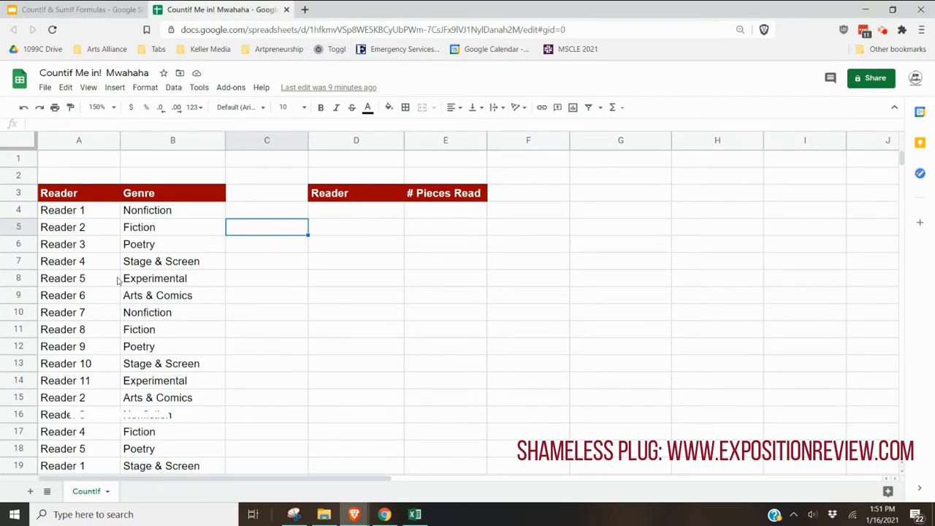
{"action": "left_click", "coordinate": [108, 212]}
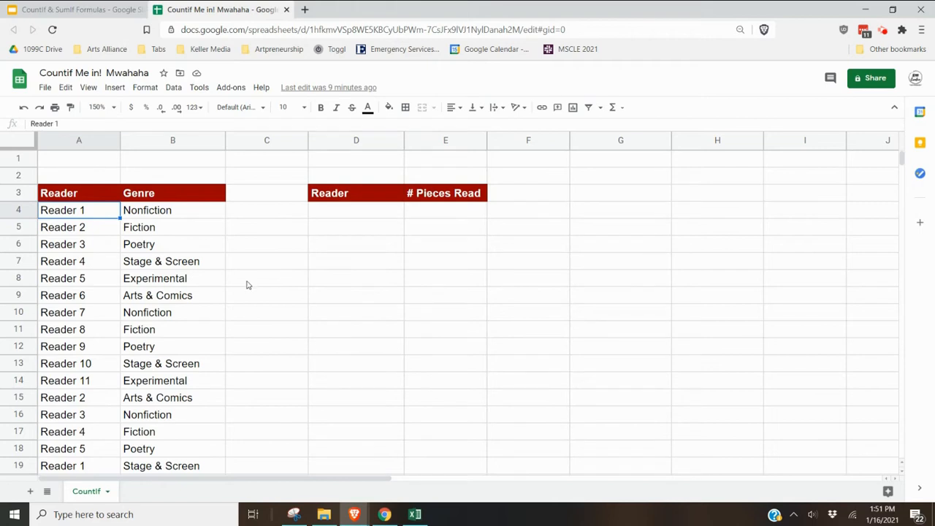
{"action": "key", "text": "ctrl+f"}
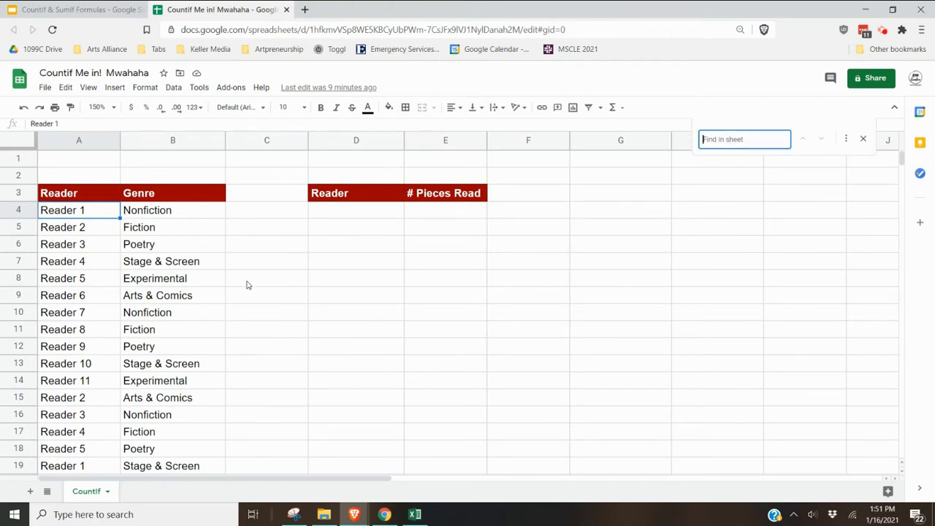
{"action": "type", "text": "reader 1"}
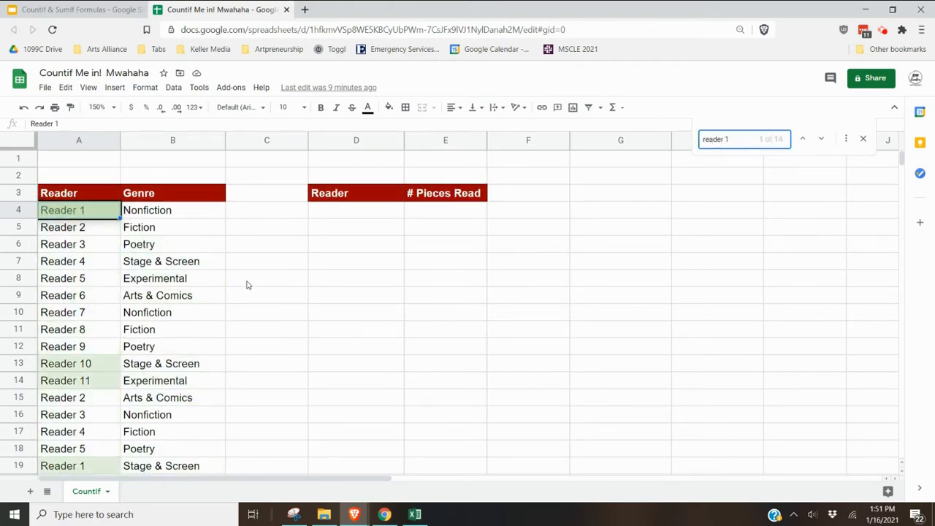
{"action": "left_click", "coordinate": [862, 139]}
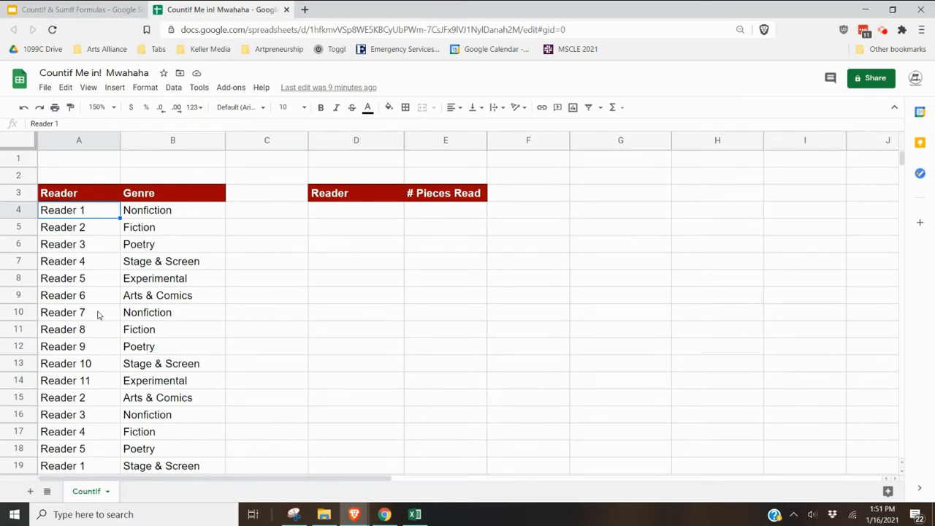
- Paste the Reader column entries from A4 to A61 into column D starting at D4
{"action": "scroll", "coordinate": [99, 314], "scroll_direction": "down", "scroll_amount": 4}
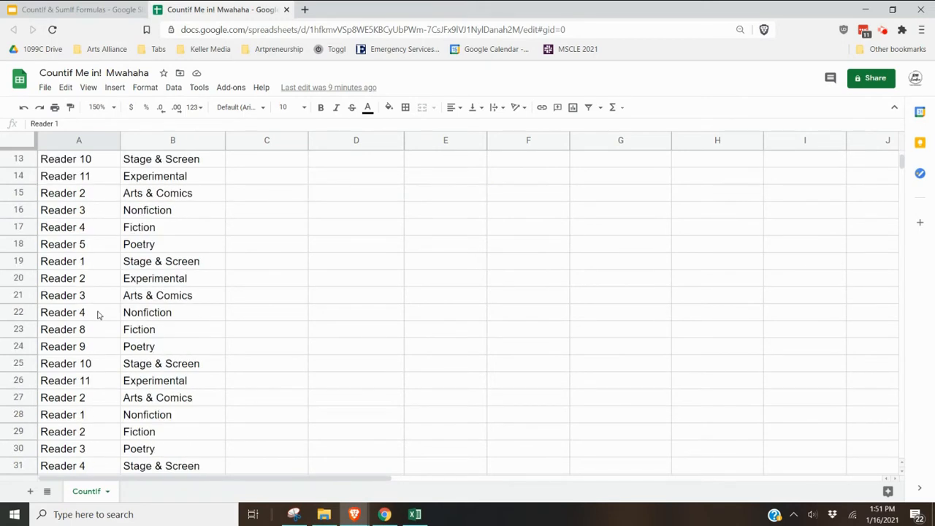
{"action": "scroll", "coordinate": [99, 314], "scroll_direction": "up", "scroll_amount": 4}
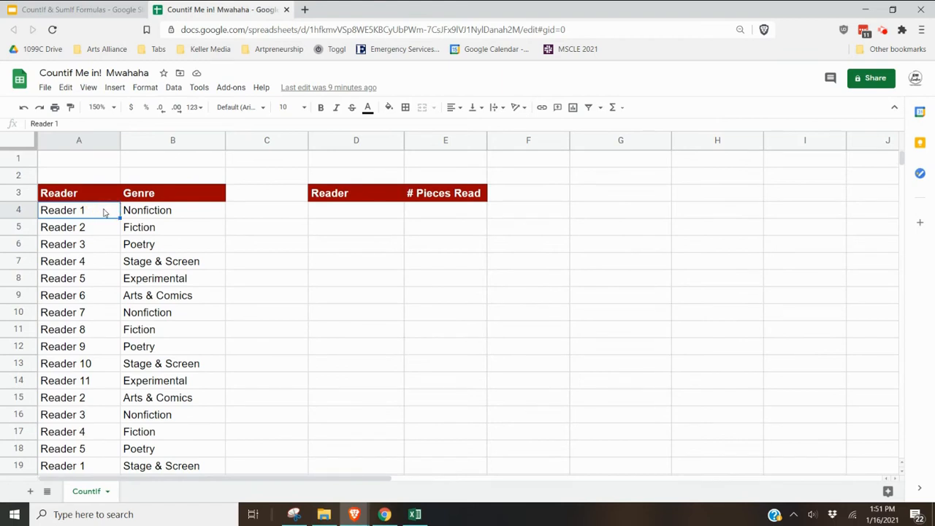
{"action": "key", "text": "ctrl+shift+Down"}
{"action": "key", "text": "ctrl+c"}
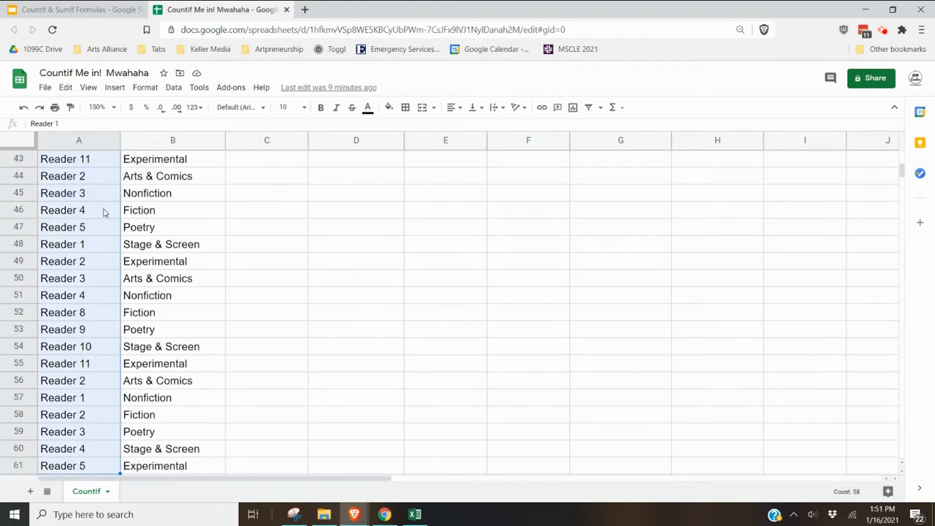
{"action": "scroll", "coordinate": [88, 219], "scroll_direction": "up", "scroll_amount": 14}
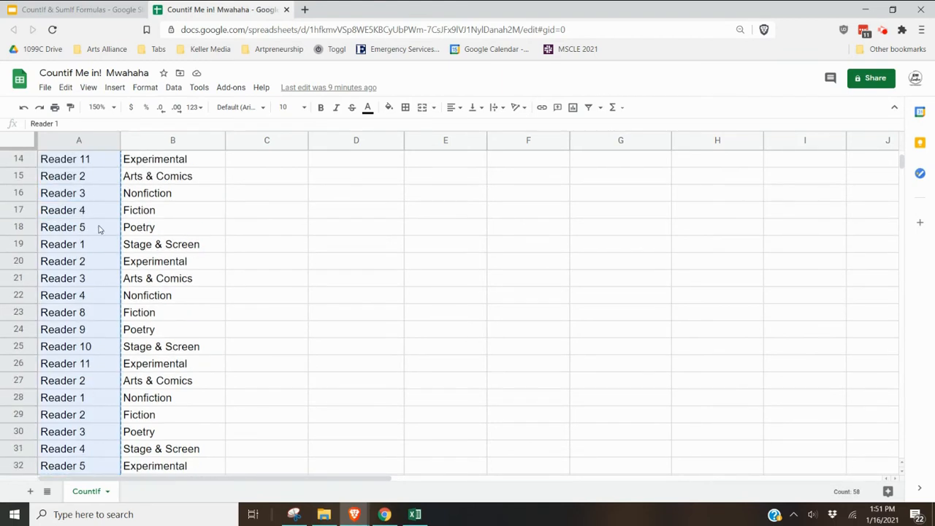
{"action": "left_click", "coordinate": [357, 212]}
{"action": "key", "text": "ctrl+v"}
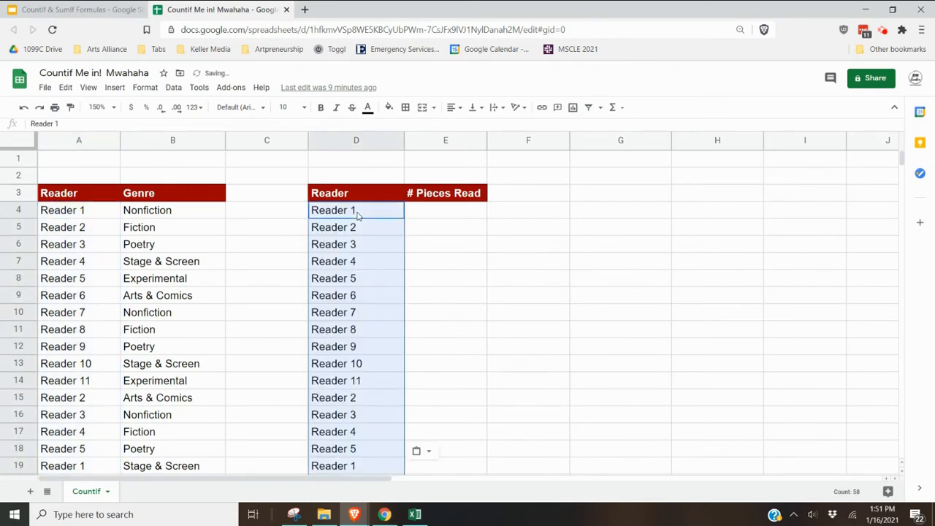
- Remove duplicates from the pasted reader list in column D
{"action": "scroll", "coordinate": [371, 263], "scroll_direction": "down", "scroll_amount": 2}
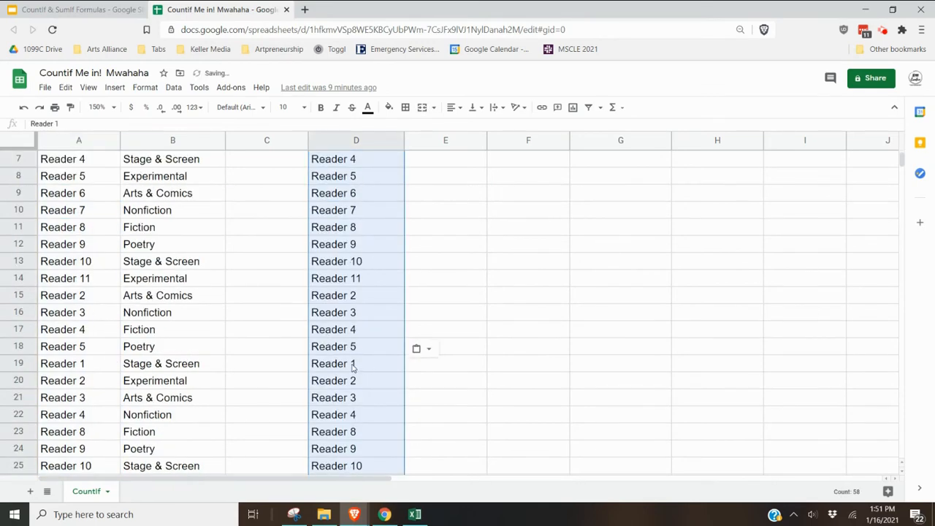
{"action": "scroll", "coordinate": [360, 312], "scroll_direction": "up", "scroll_amount": 2}
{"action": "left_click", "coordinate": [172, 87]}
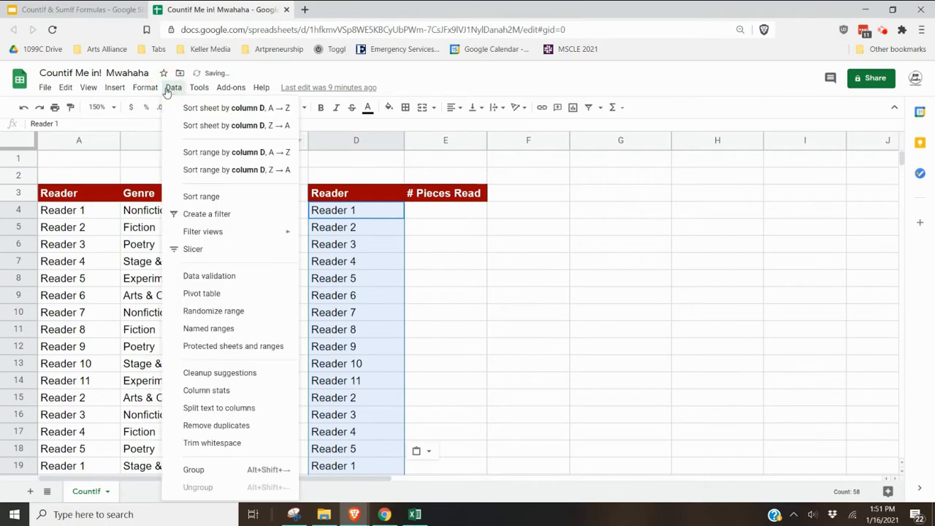
{"action": "left_click", "coordinate": [242, 428]}
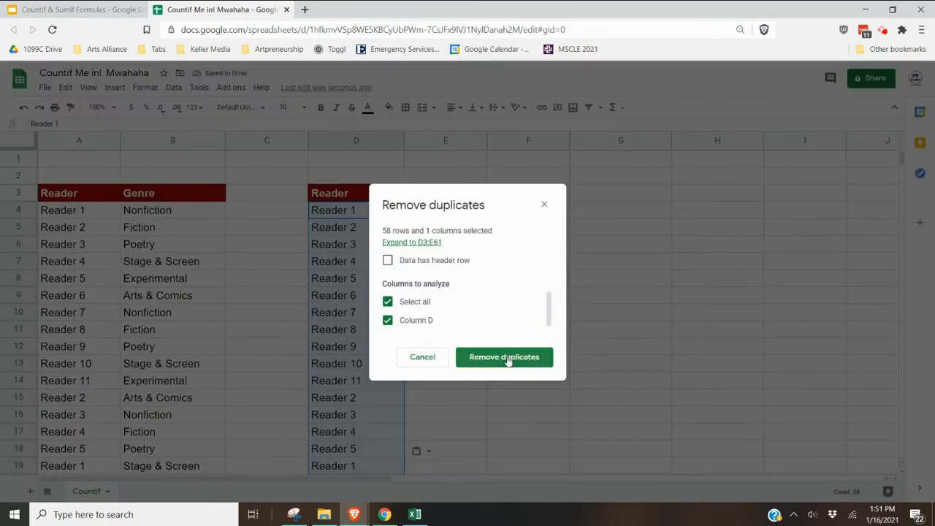
{"action": "left_click", "coordinate": [506, 358]}
{"action": "left_click", "coordinate": [597, 317]}
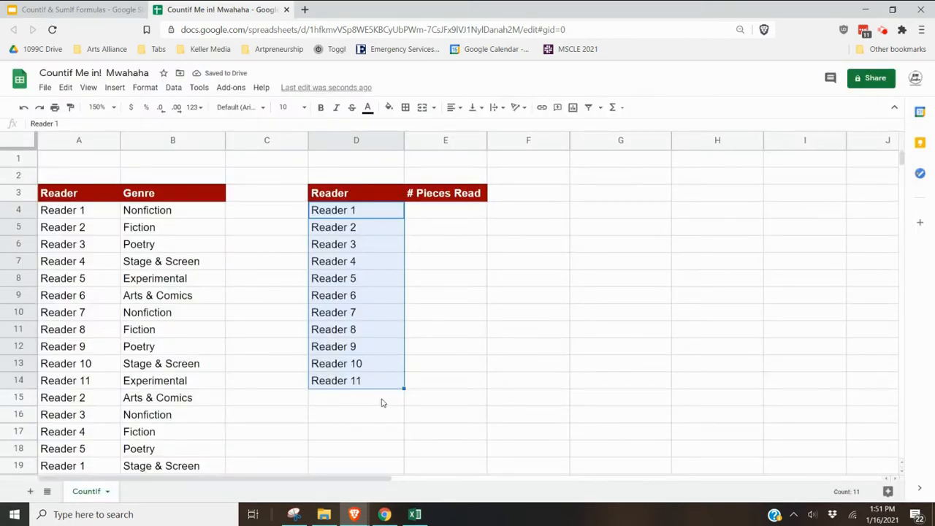
- Start a COUNTIF formula in E4 using the range A4:A61
{"action": "left_click", "coordinate": [458, 217]}
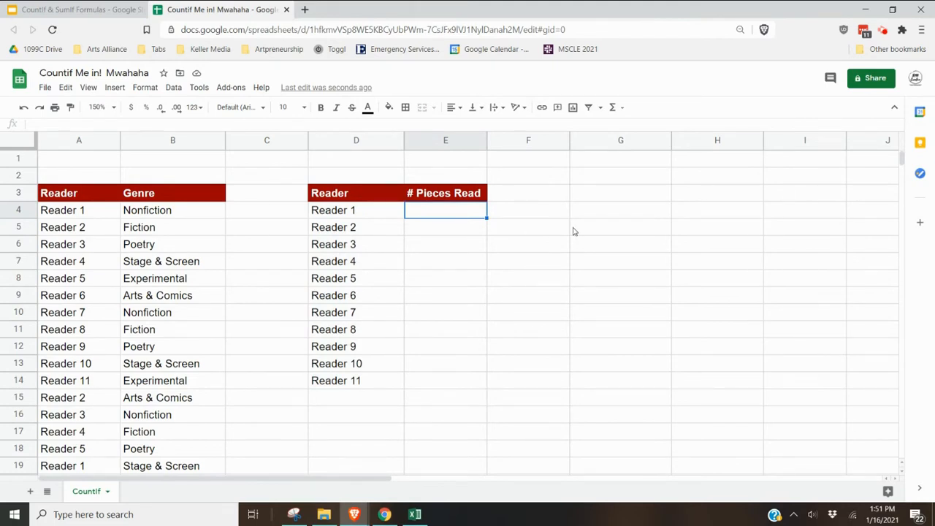
{"action": "type", "text": "=countif("}
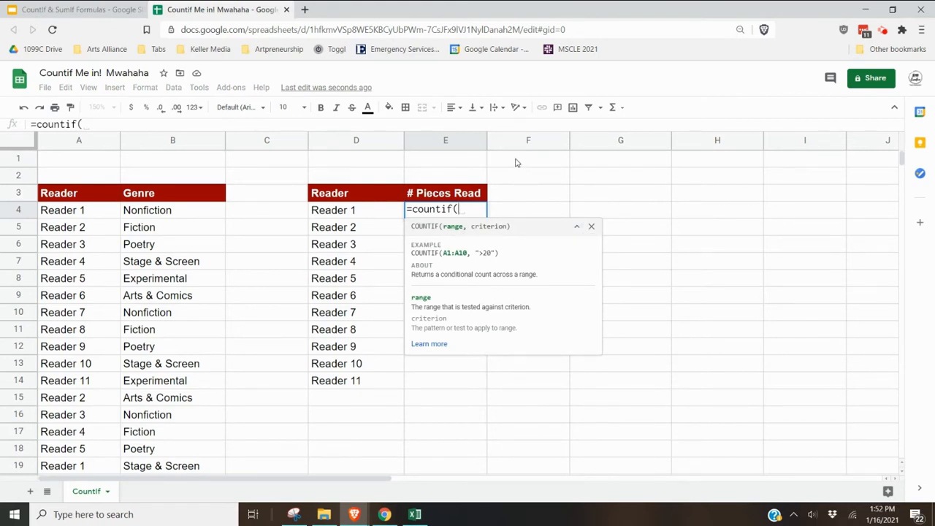
{"action": "left_click", "coordinate": [81, 140]}
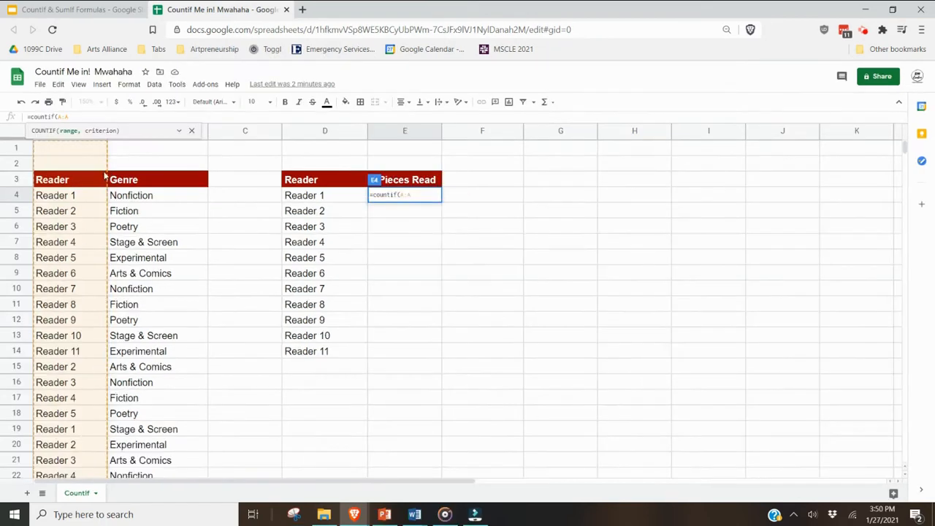
{"action": "scroll", "coordinate": [92, 183], "scroll_direction": "down", "scroll_amount": 8}
{"action": "scroll", "coordinate": [91, 182], "scroll_direction": "down", "scroll_amount": 6}
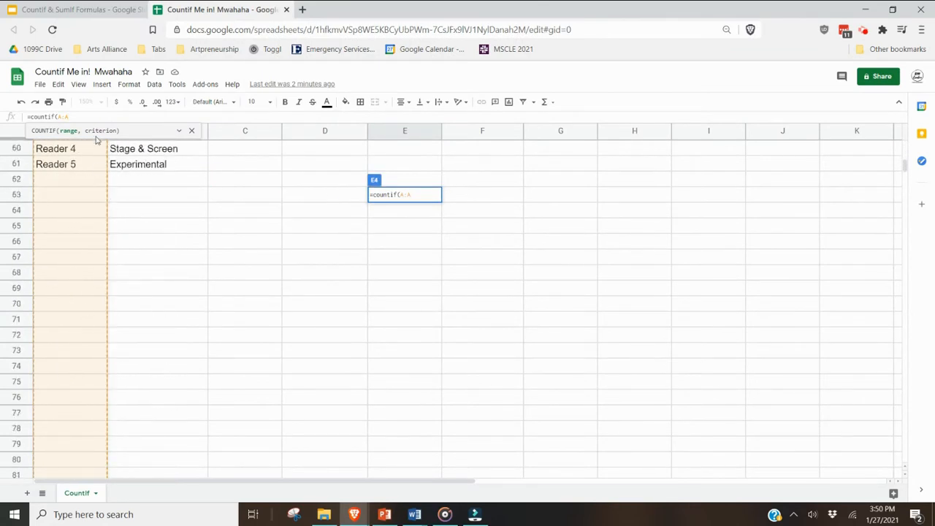
{"action": "scroll", "coordinate": [74, 230], "scroll_direction": "up", "scroll_amount": 12}
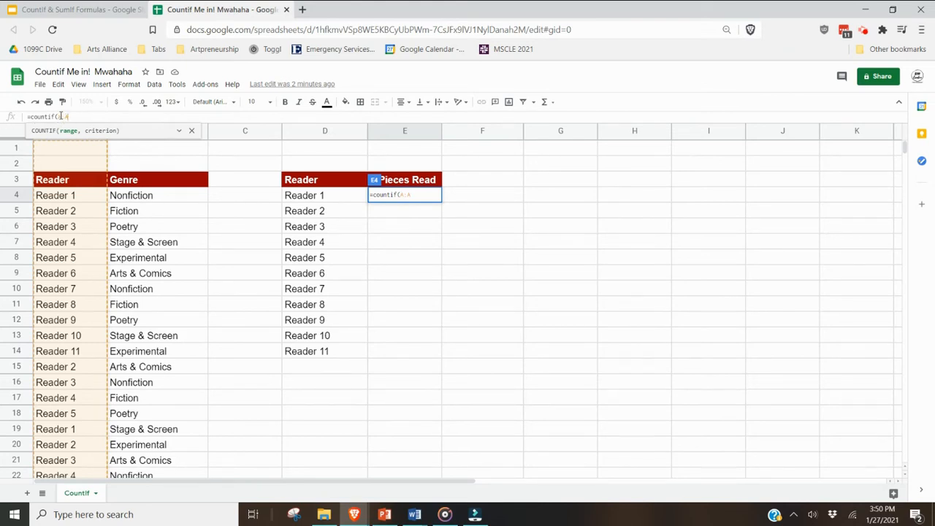
{"action": "double_click", "coordinate": [61, 117]}
{"action": "type", "text": "A4"}
{"action": "left_click", "coordinate": [94, 122]}
{"action": "left_click", "coordinate": [96, 115]}
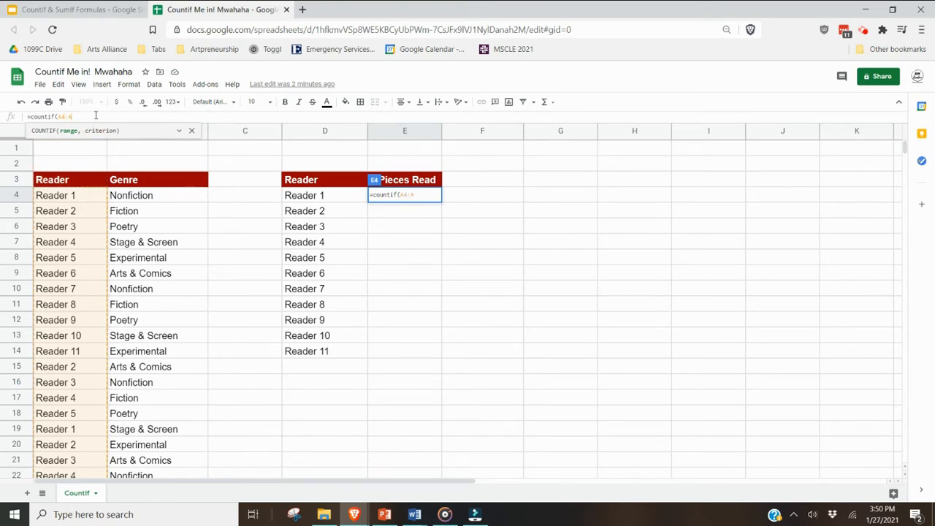
{"action": "type", "text": "61"}
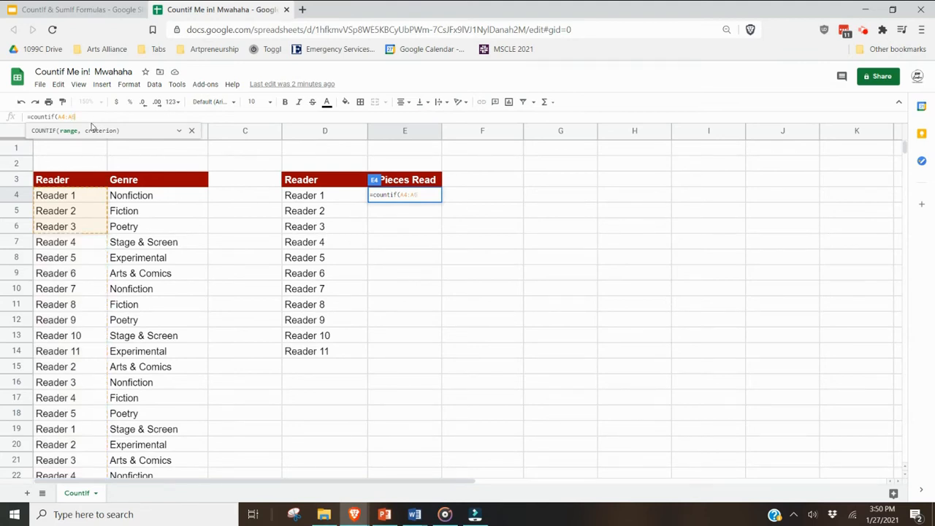
- Set the COUNTIF criterion to cell D4 and enter the formula
{"action": "scroll", "coordinate": [140, 240], "scroll_direction": "down", "scroll_amount": 5}
{"action": "scroll", "coordinate": [140, 239], "scroll_direction": "down", "scroll_amount": 10}
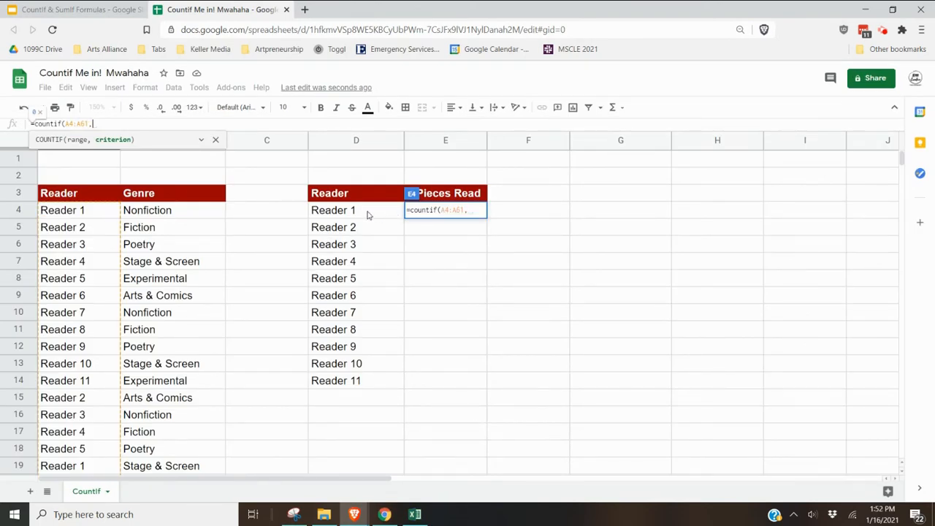
{"action": "left_click", "coordinate": [369, 215]}
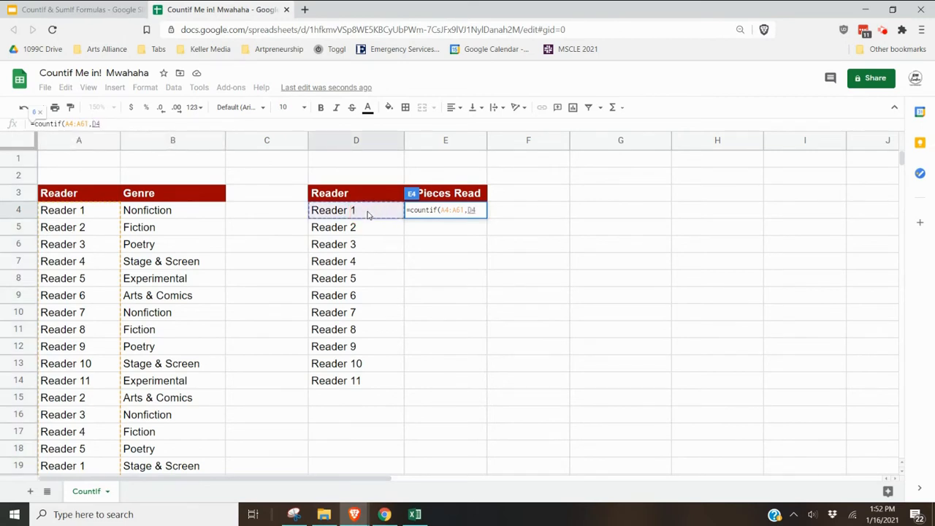
{"action": "type", "text": ")"}
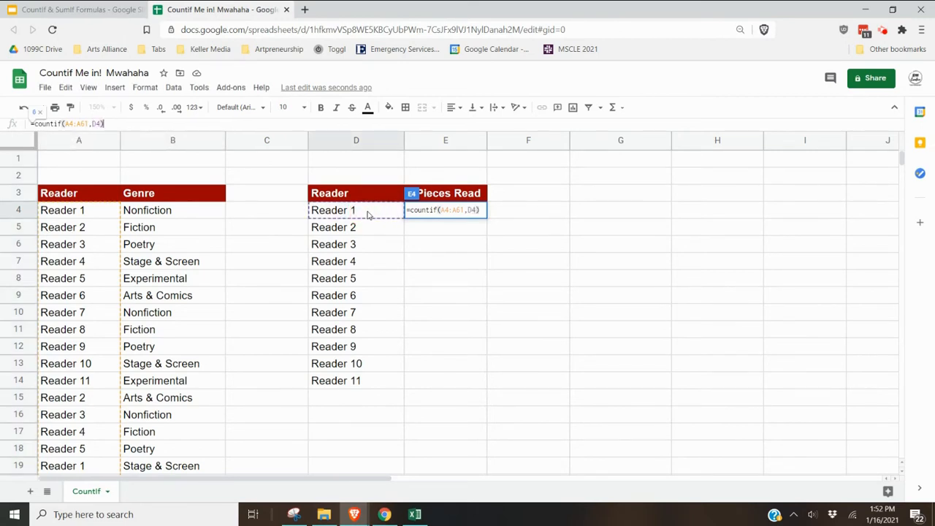
{"action": "key", "text": "Return"}
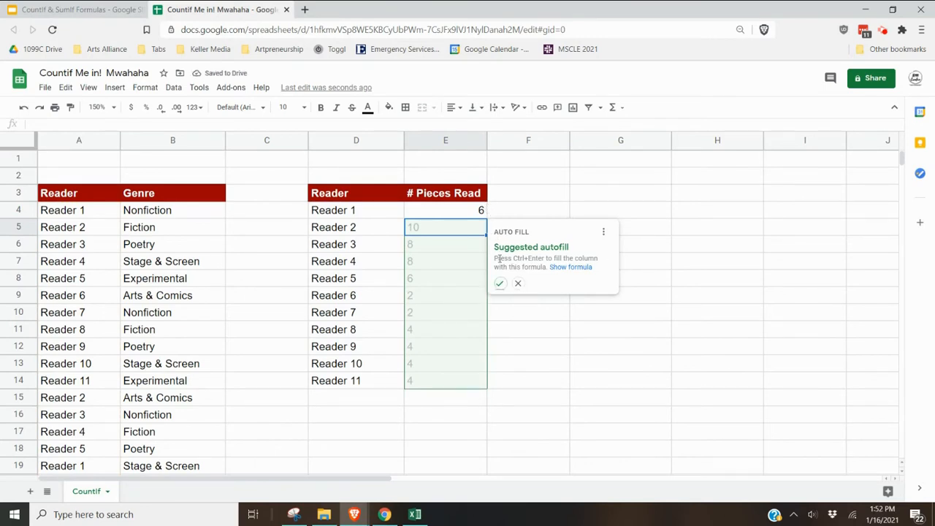
- Accept the suggested autofill to fill the COUNTIF formula down the # Pieces Read column through row 14
{"action": "left_click", "coordinate": [500, 283]}
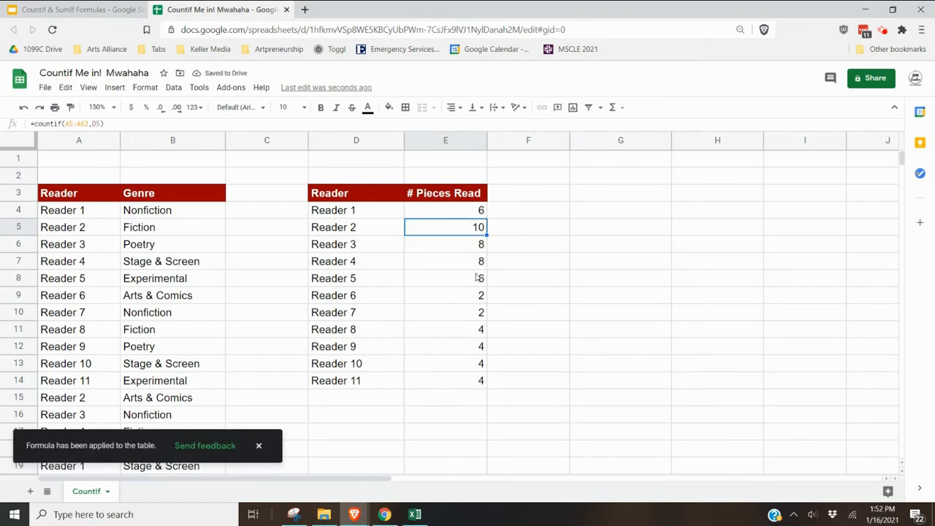
{"action": "left_click", "coordinate": [481, 212]}
{"action": "left_click", "coordinate": [473, 382]}
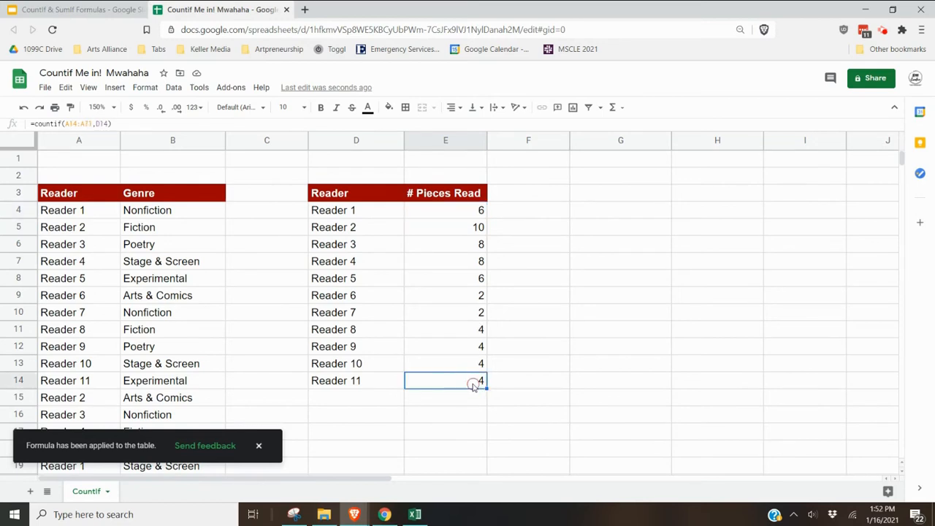
- Enter the header Nonfiction in F3
{"action": "left_click", "coordinate": [522, 194]}
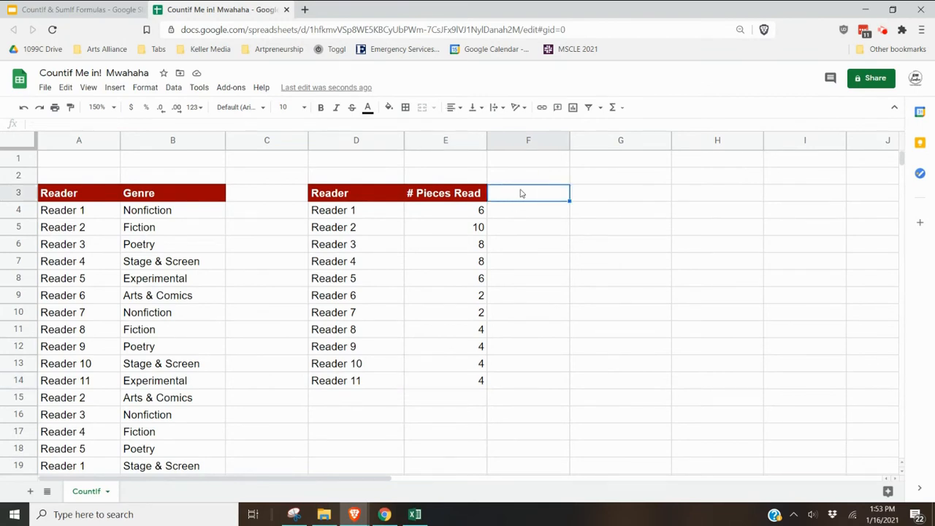
{"action": "type", "text": "Nonfiction"}
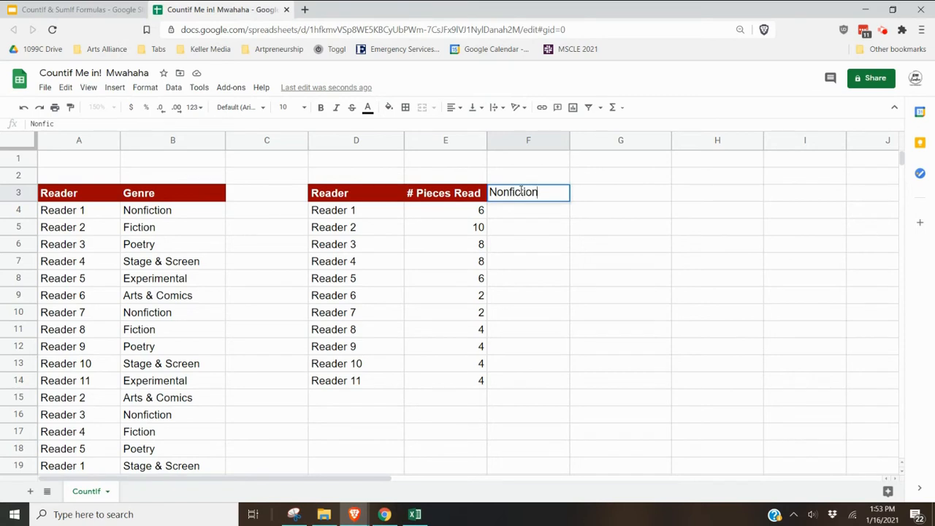
{"action": "key", "text": "Return"}
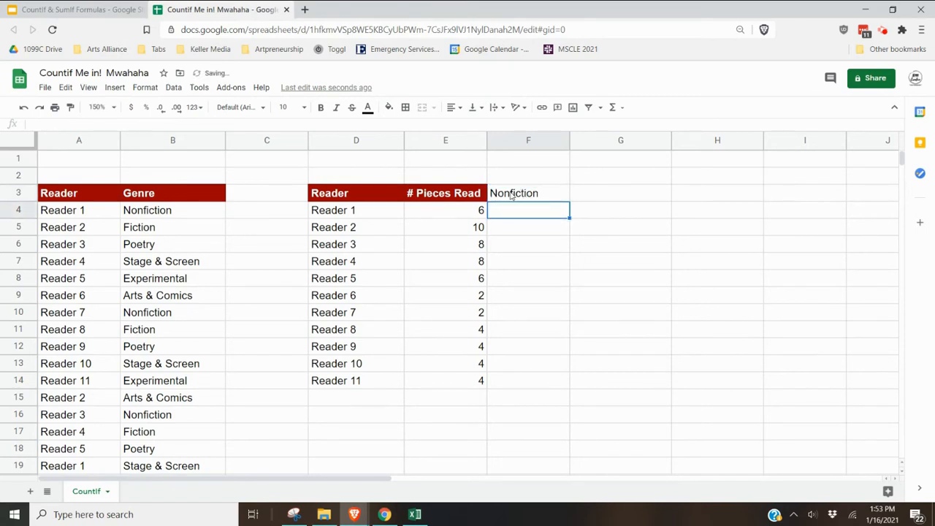
- Copy the header formatting from the # Pieces Read cell onto the Nonfiction header with the paint format tool
{"action": "left_click", "coordinate": [513, 194]}
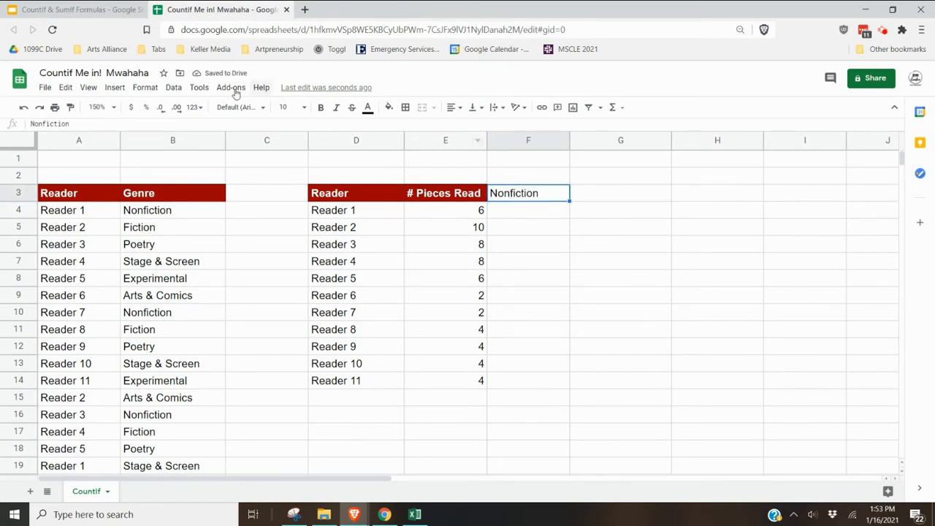
{"action": "left_click", "coordinate": [424, 196]}
{"action": "left_click", "coordinate": [70, 107]}
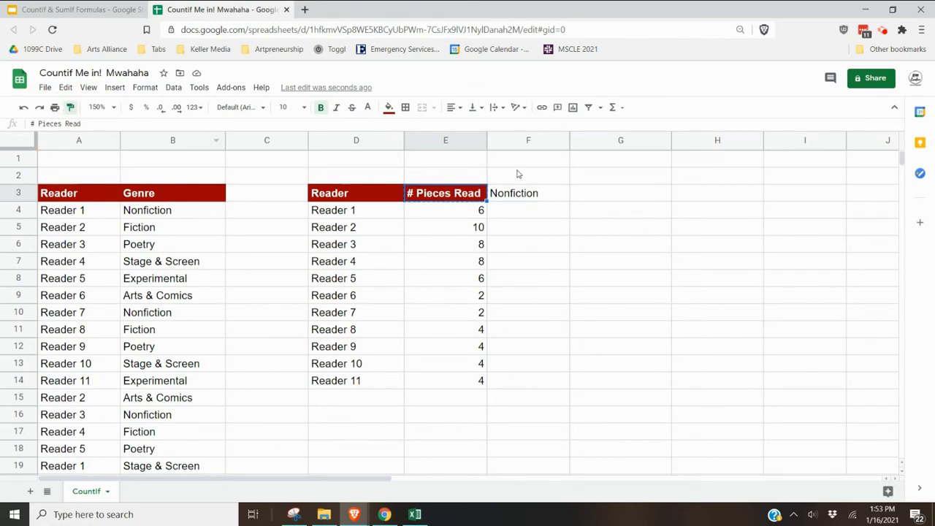
{"action": "left_click", "coordinate": [526, 192]}
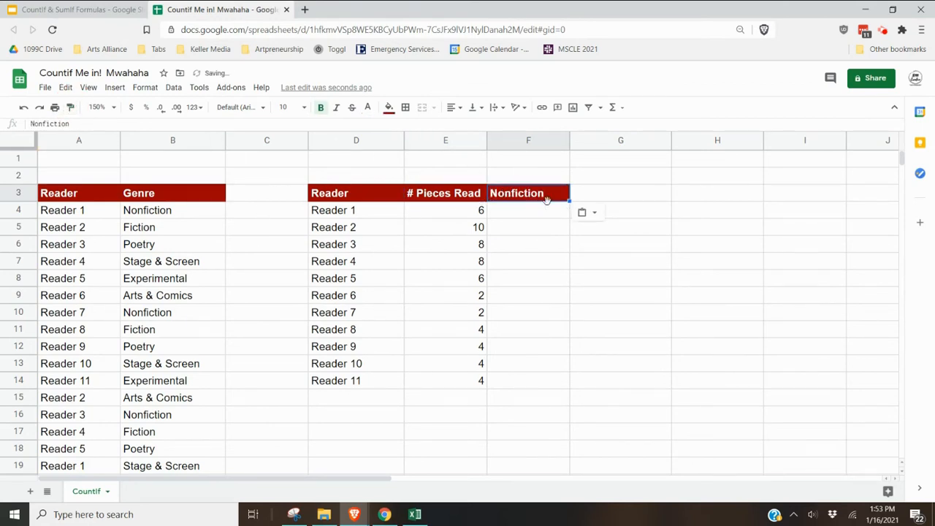
- Start a COUNTIFS formula in F4 using column A as the first range and D4 as its criterion
{"action": "left_click", "coordinate": [555, 214]}
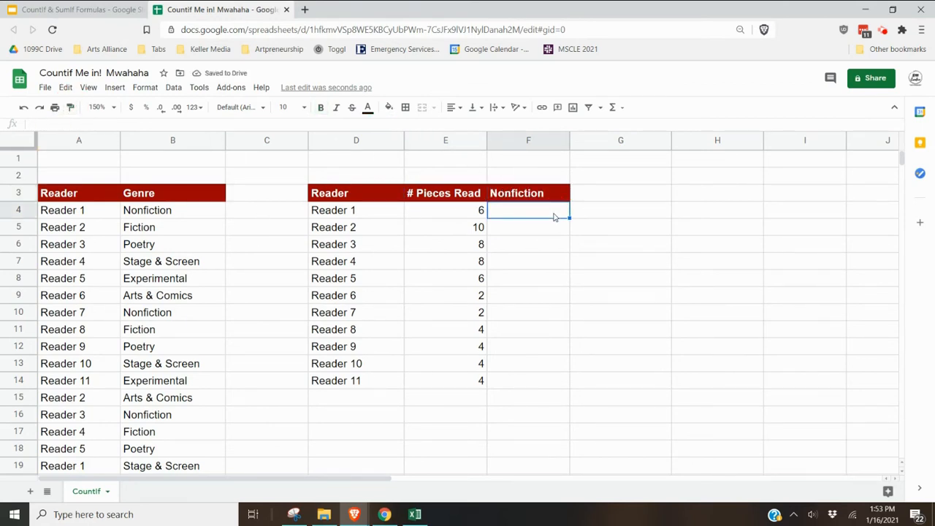
{"action": "type", "text": "=count"}
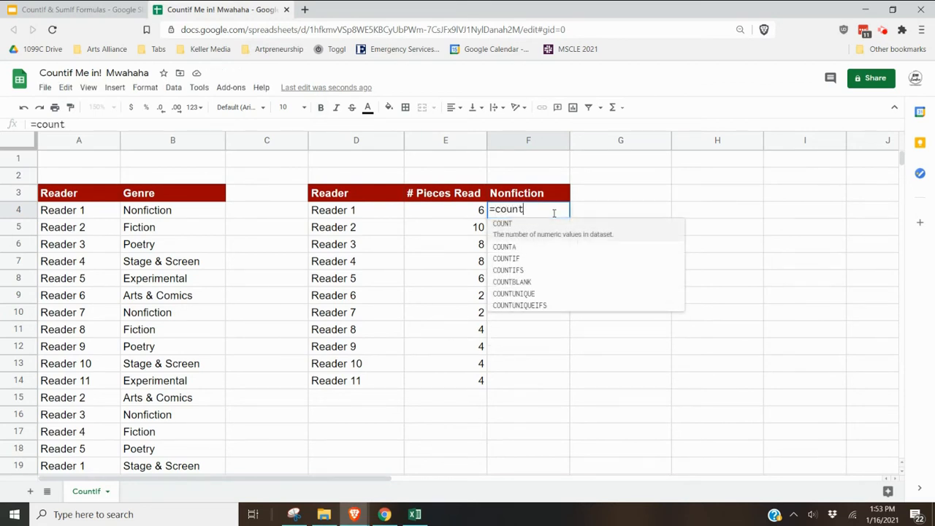
{"action": "type", "text": "ifs("}
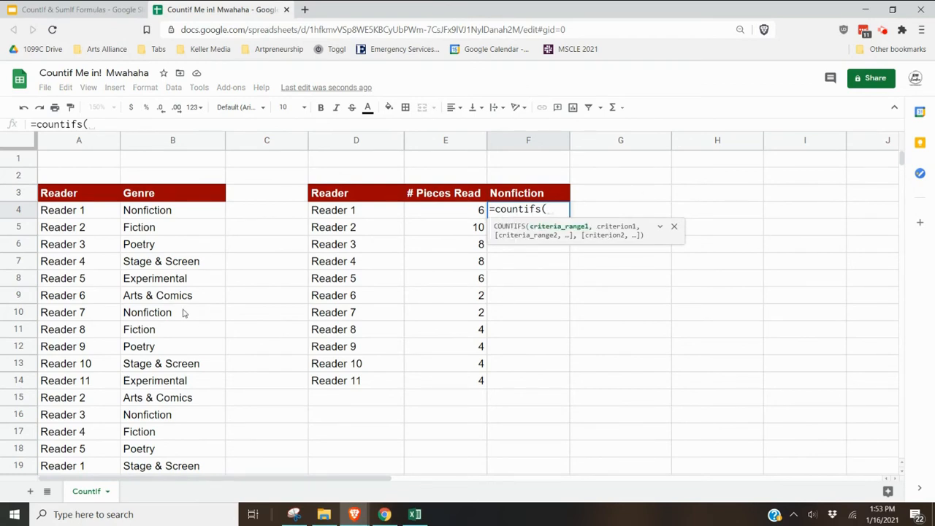
{"action": "left_click", "coordinate": [98, 143]}
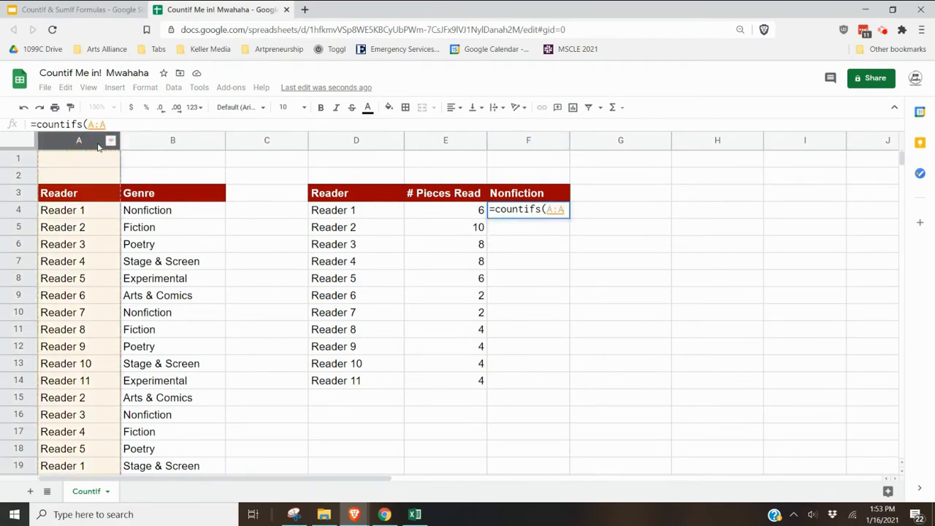
{"action": "type", "text": ","}
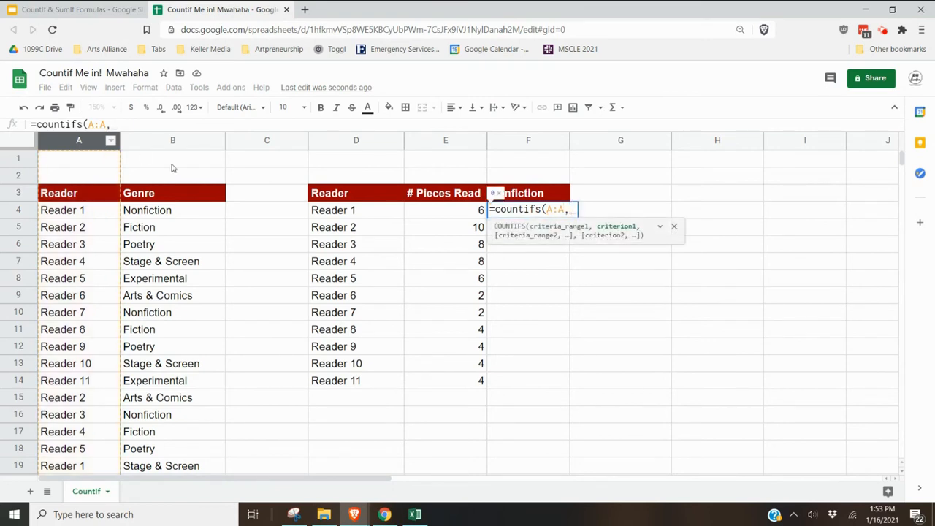
{"action": "left_click", "coordinate": [328, 211]}
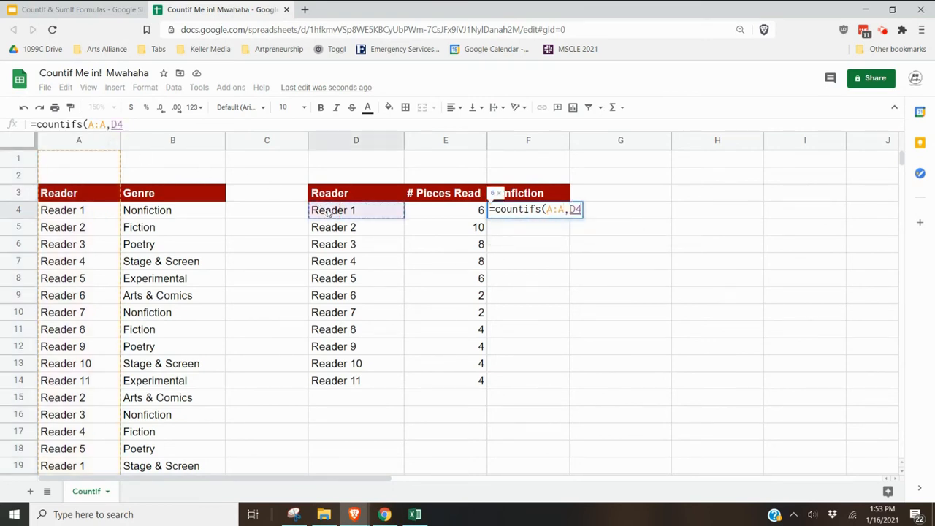
{"action": "type", "text": ","}
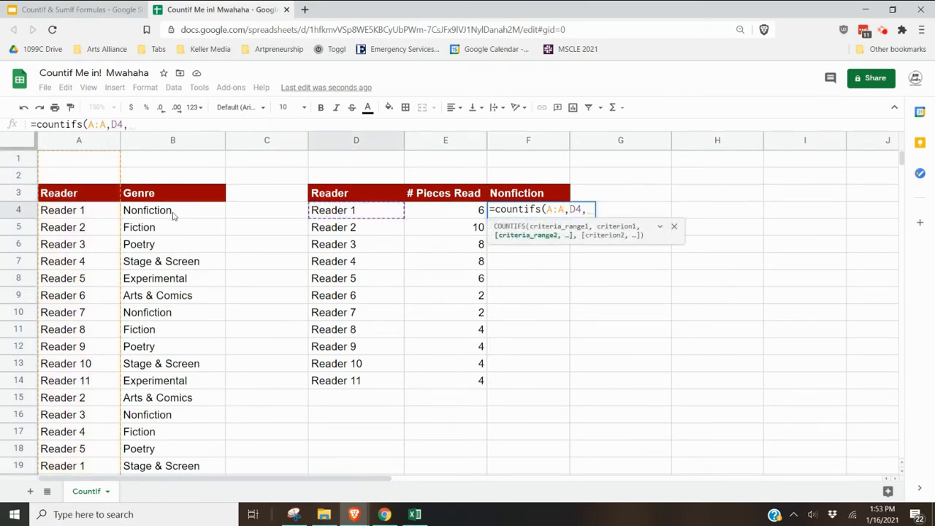
- Add column B as the second range with the criterion "Nonfiction" and enter the formula
{"action": "left_click", "coordinate": [176, 141]}
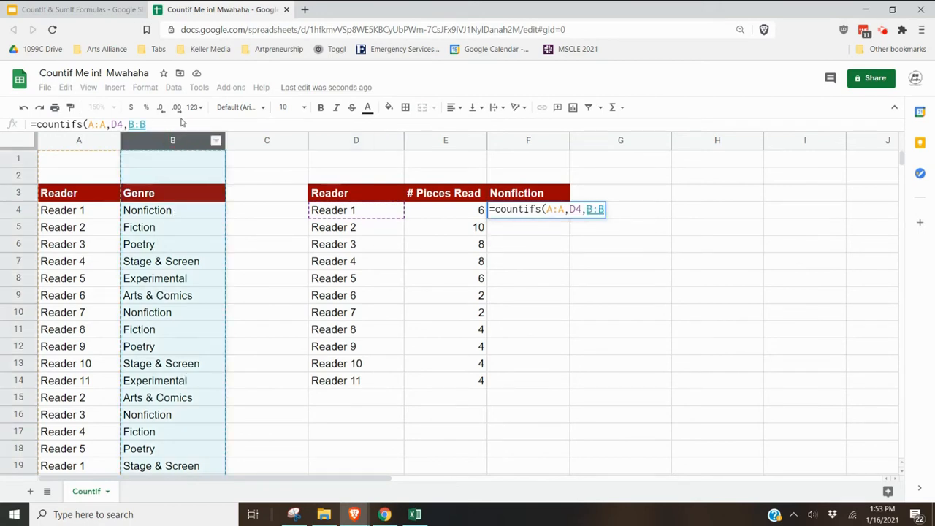
{"action": "left_click", "coordinate": [180, 125]}
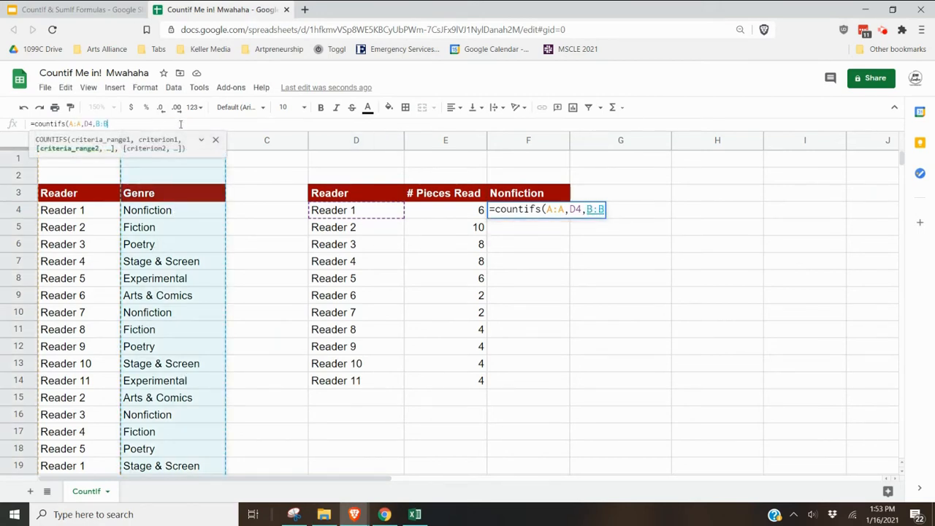
{"action": "type", "text": ","}
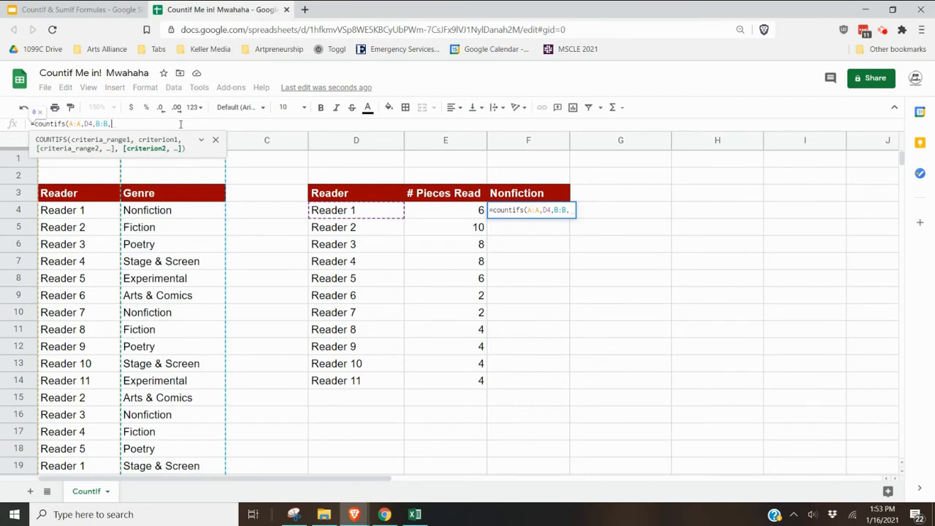
{"action": "type", "text": "\""}
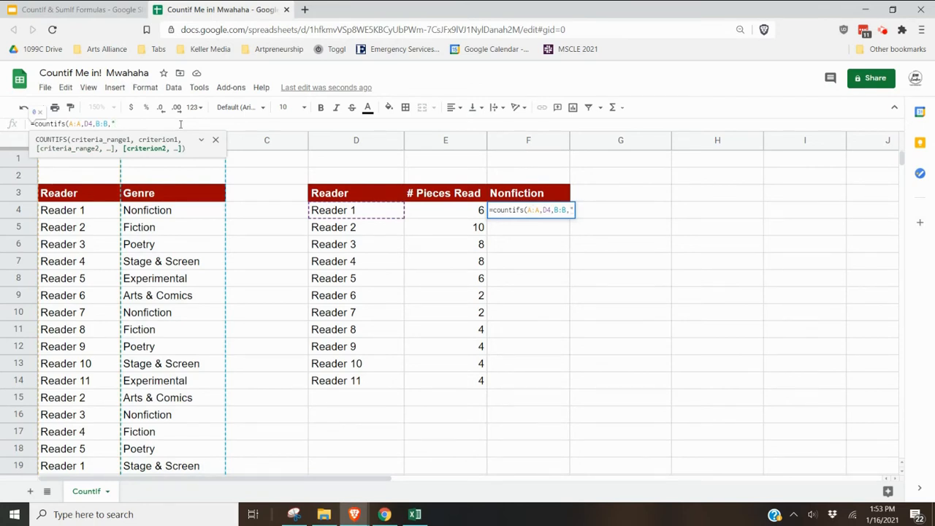
{"action": "type", "text": "Nonfiction"}
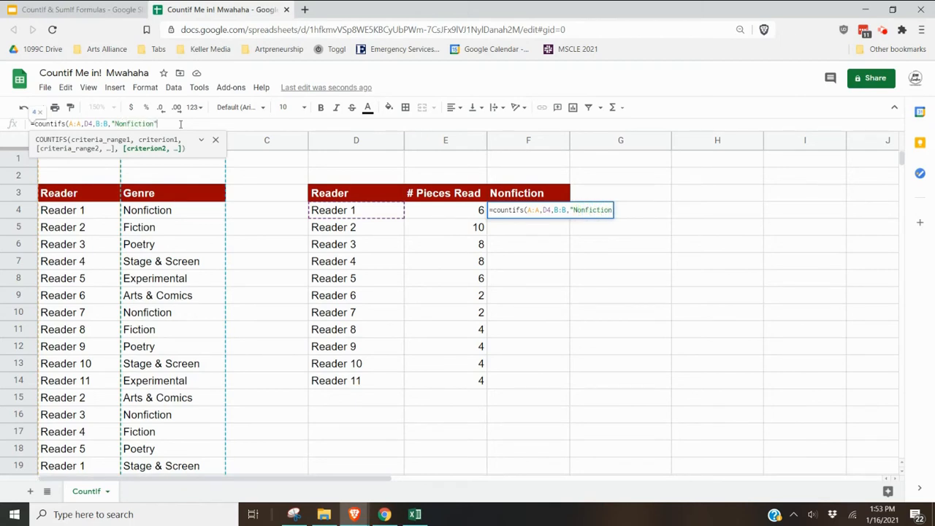
{"action": "type", "text": "\""}
{"action": "type", "text": ")"}
{"action": "key", "text": "Return"}
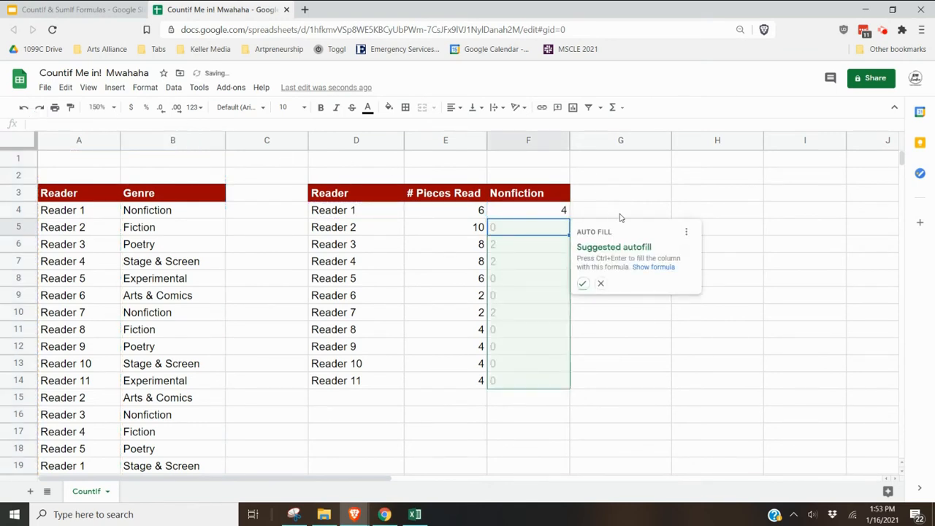
- Fill the F4 formula down the Nonfiction column through row 14
{"action": "left_click", "coordinate": [707, 199]}
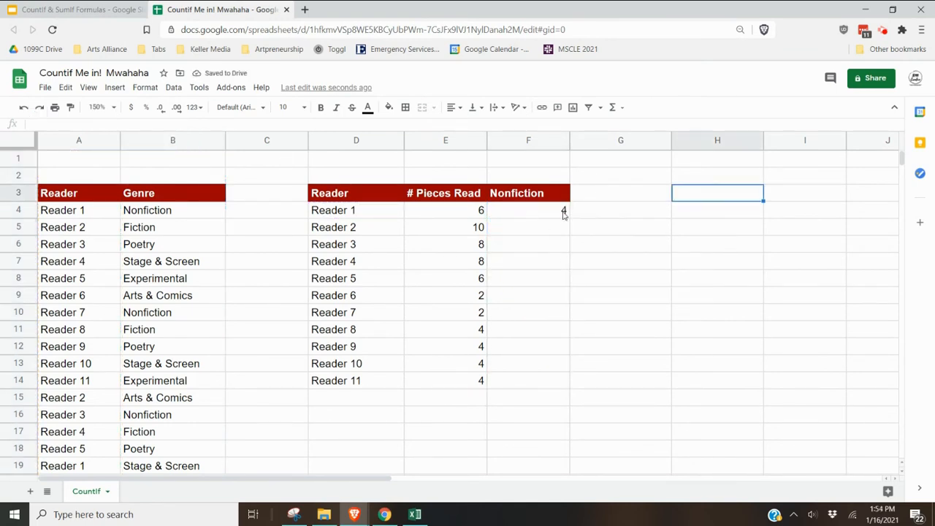
{"action": "left_click", "coordinate": [563, 213]}
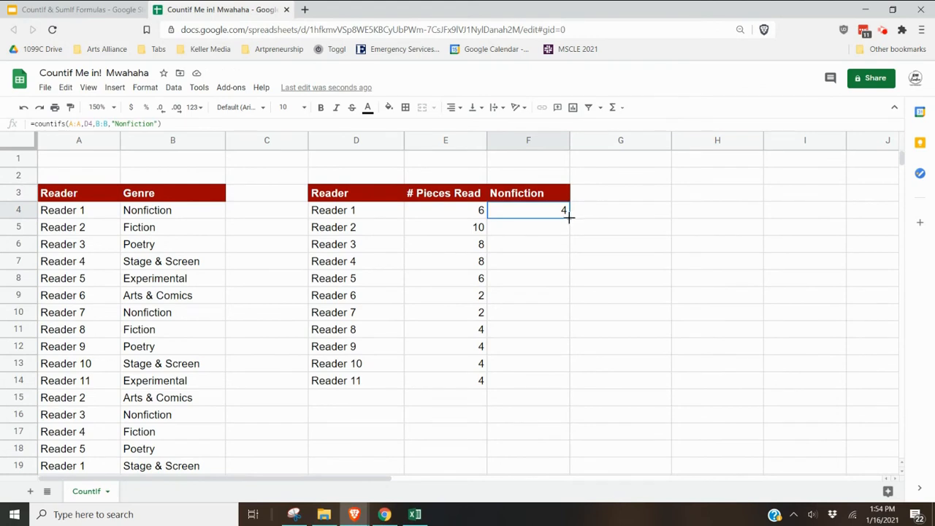
{"action": "left_click_drag", "start_coordinate": [569, 217], "coordinate": [560, 378]}
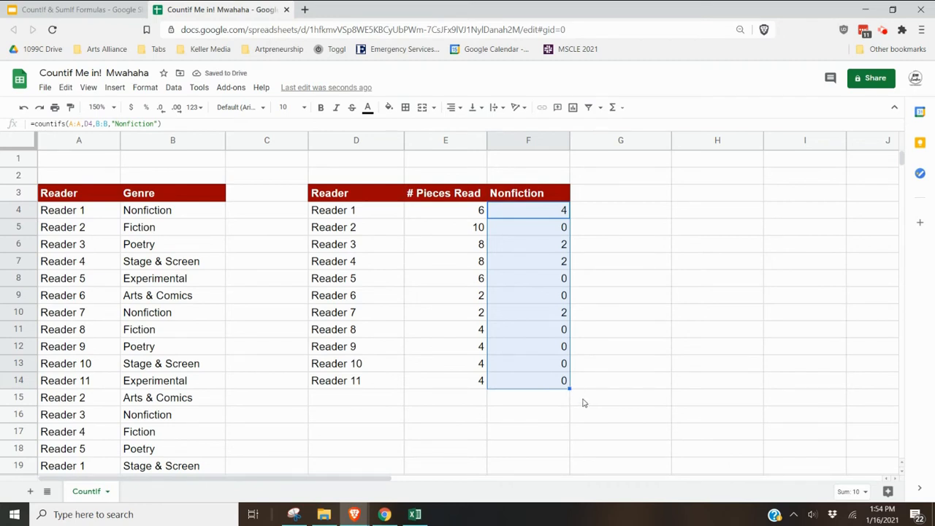
- Examine the "Nonfiction" criterion inside the F4 formula
{"action": "left_click", "coordinate": [616, 216]}
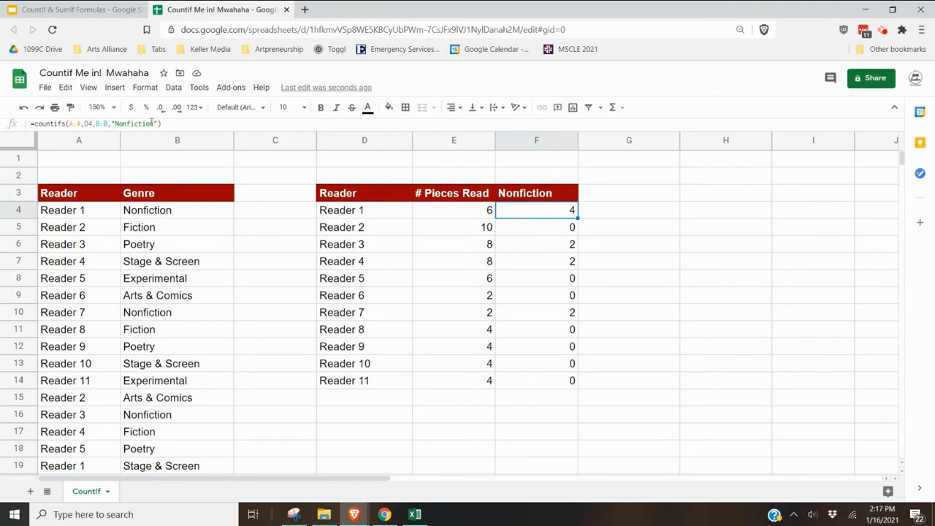
{"action": "left_click_drag", "start_coordinate": [153, 124], "coordinate": [116, 124]}
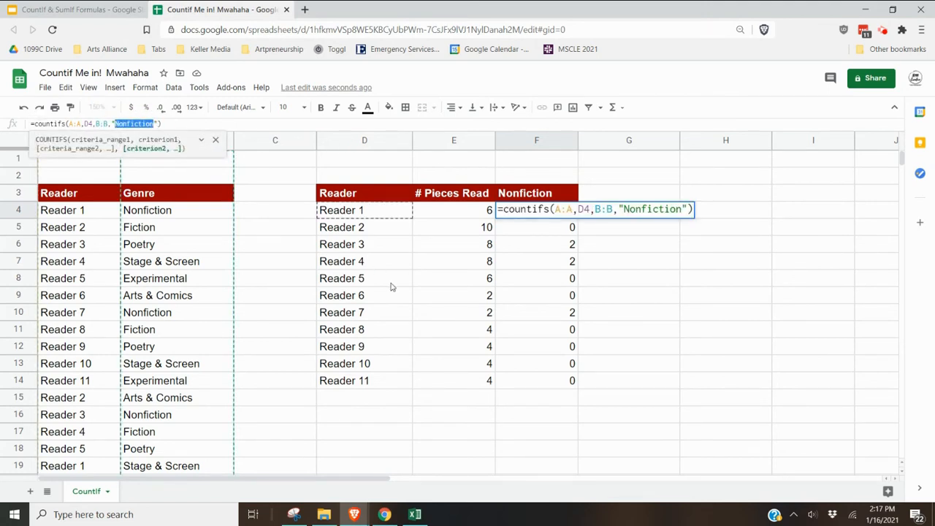
{"action": "left_click", "coordinate": [304, 218]}
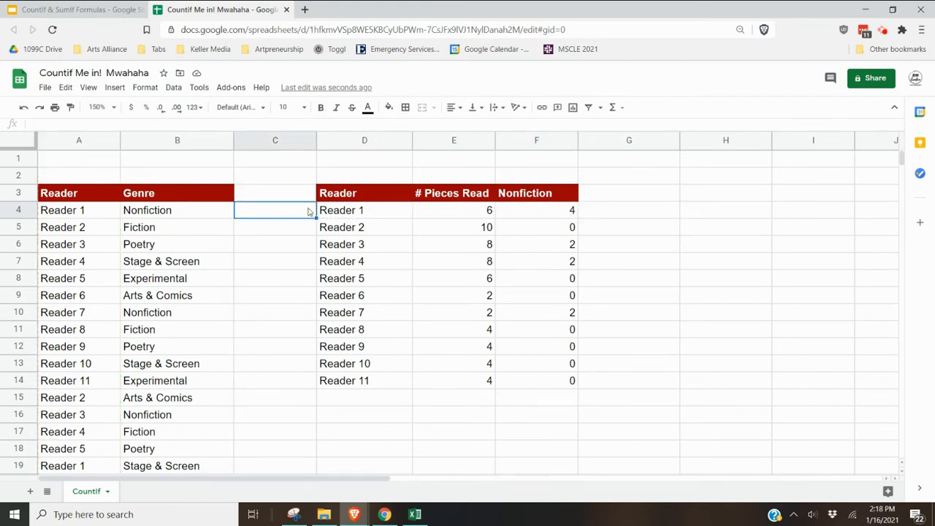
- Edit the Nonfiction genre entry in cell B4 and confirm it
{"action": "left_click", "coordinate": [208, 219]}
{"action": "double_click", "coordinate": [202, 211]}
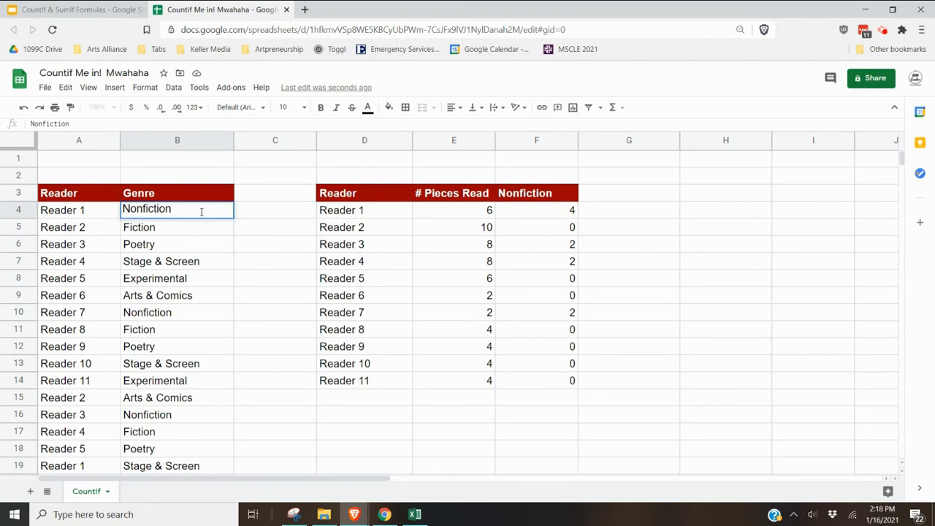
{"action": "key", "text": "Return"}
{"action": "left_click", "coordinate": [203, 212]}
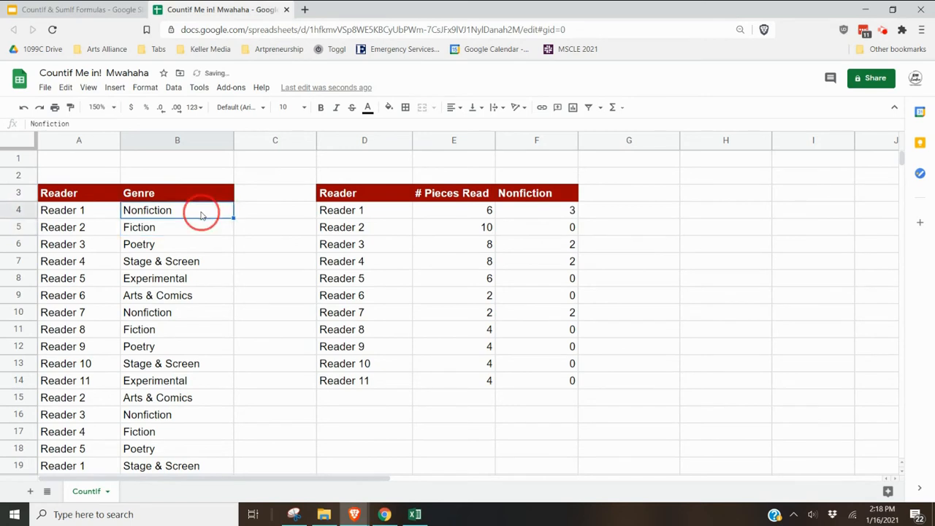
- Add a trailing * wildcard to the "Nonfiction" criterion in the F4 formula
{"action": "left_click", "coordinate": [572, 214]}
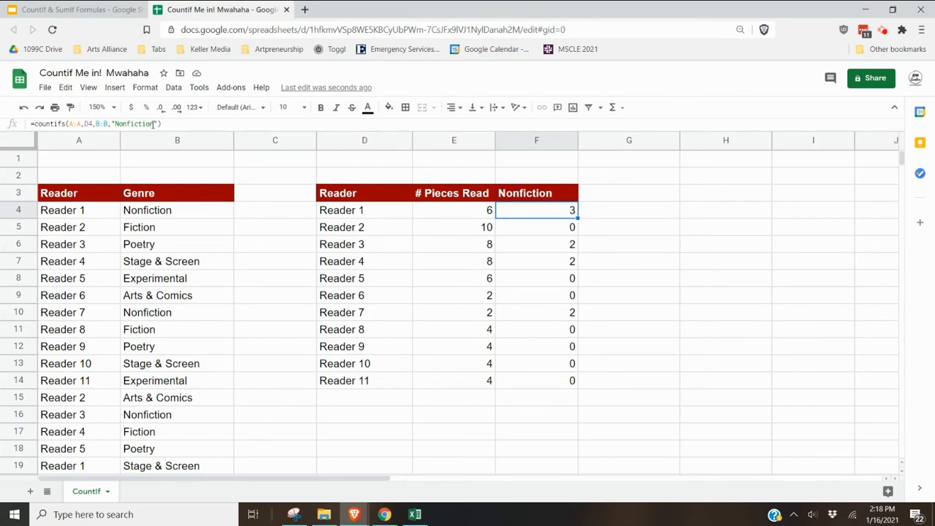
{"action": "left_click", "coordinate": [153, 123]}
{"action": "type", "text": "*"}
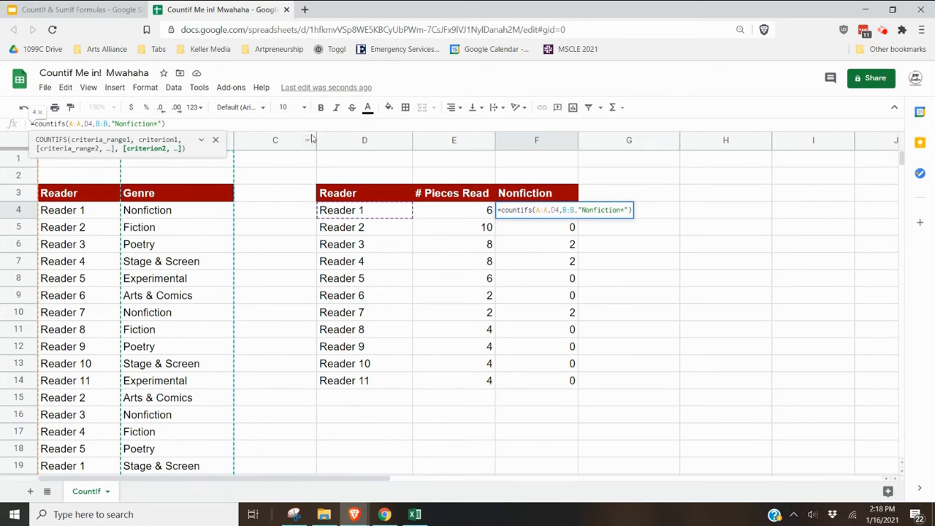
{"action": "key", "text": "Return"}
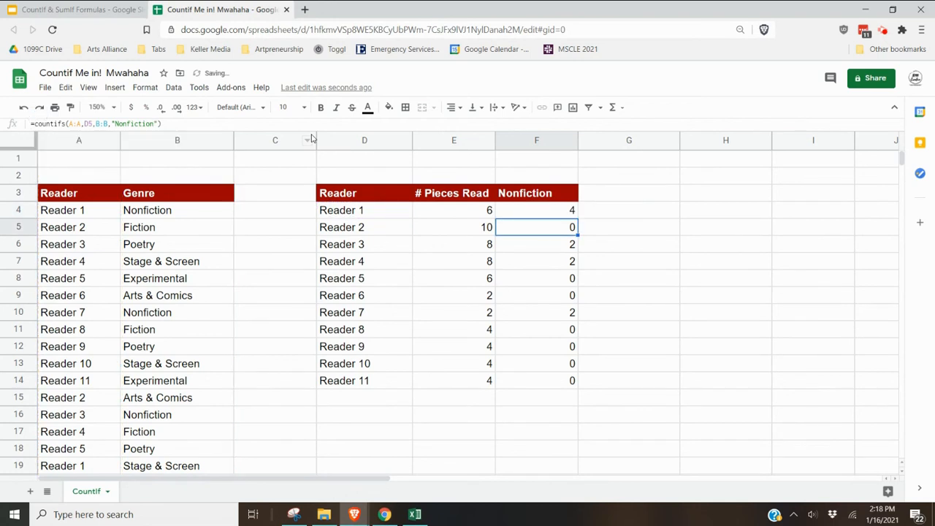
- Prefix the B4 genre entry with the text "tee hee hee"
{"action": "double_click", "coordinate": [127, 210]}
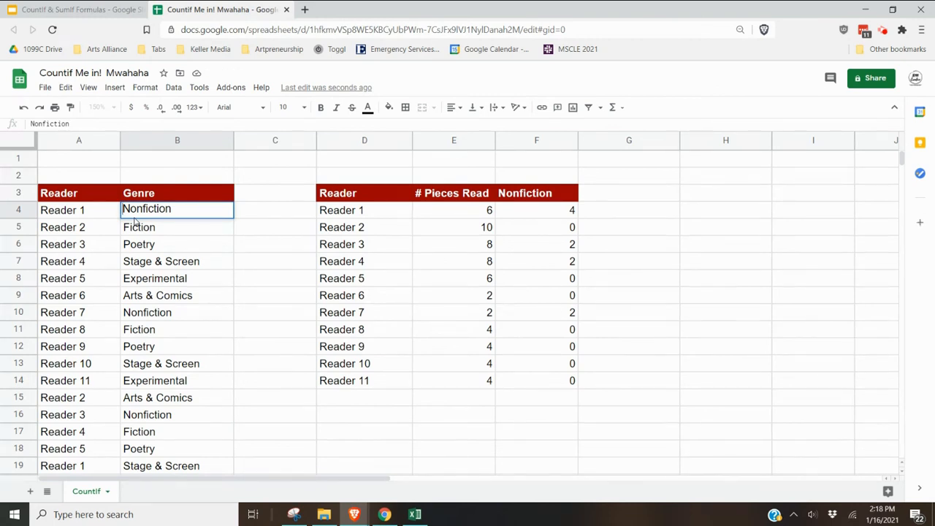
{"action": "type", "text": "tee hee hee"}
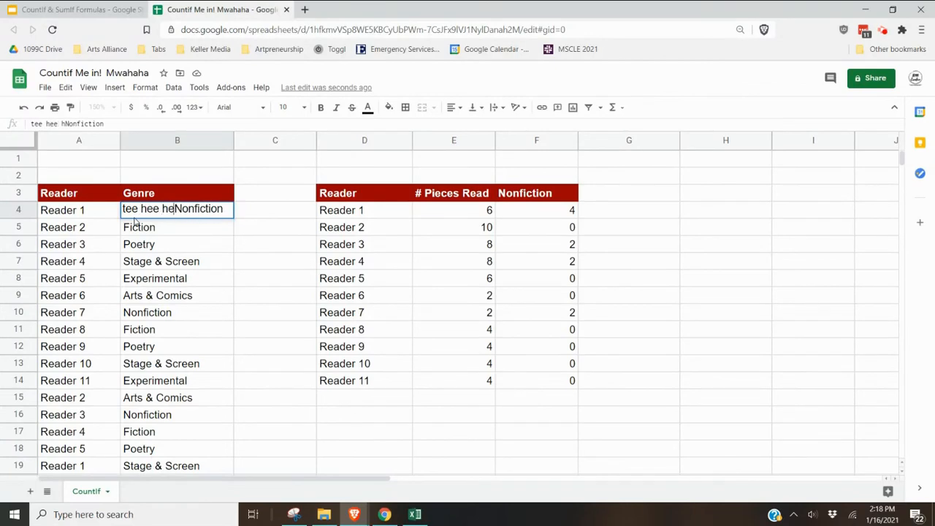
{"action": "key", "text": "Return"}
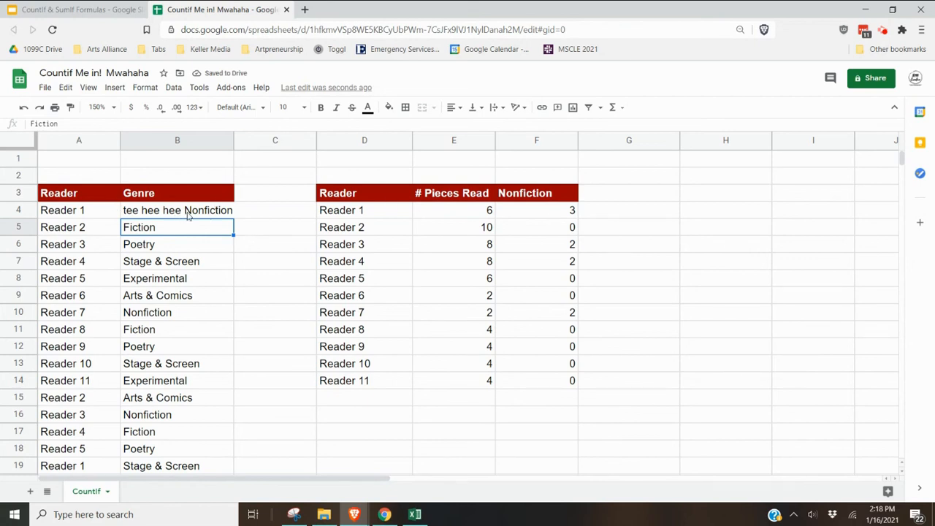
- Add a leading * wildcard to the "Nonfiction*" criterion in the F4 formula
{"action": "left_click", "coordinate": [523, 214]}
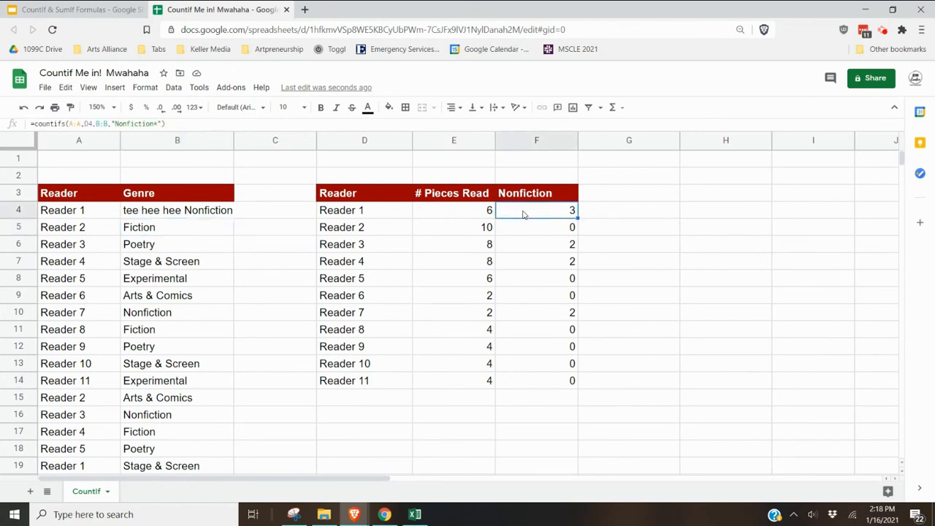
{"action": "left_click", "coordinate": [117, 124]}
{"action": "type", "text": "*"}
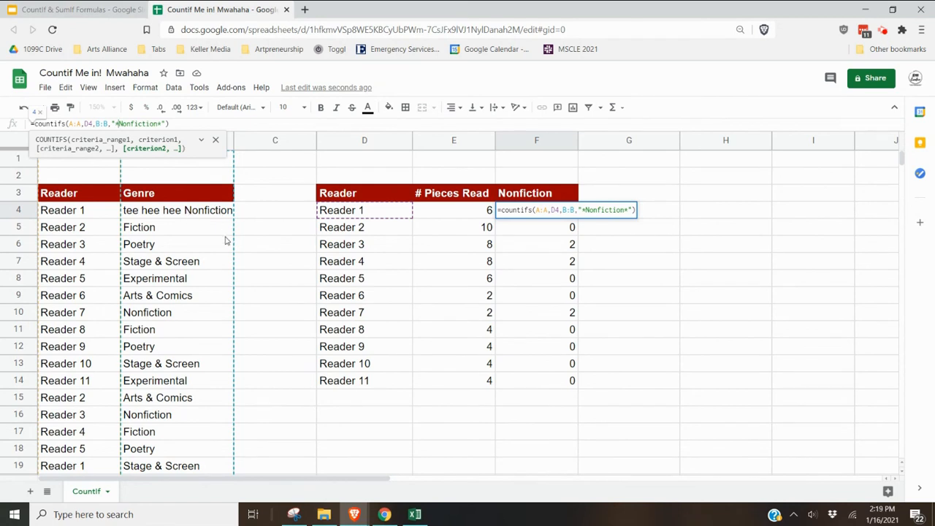
{"action": "key", "text": "Return"}
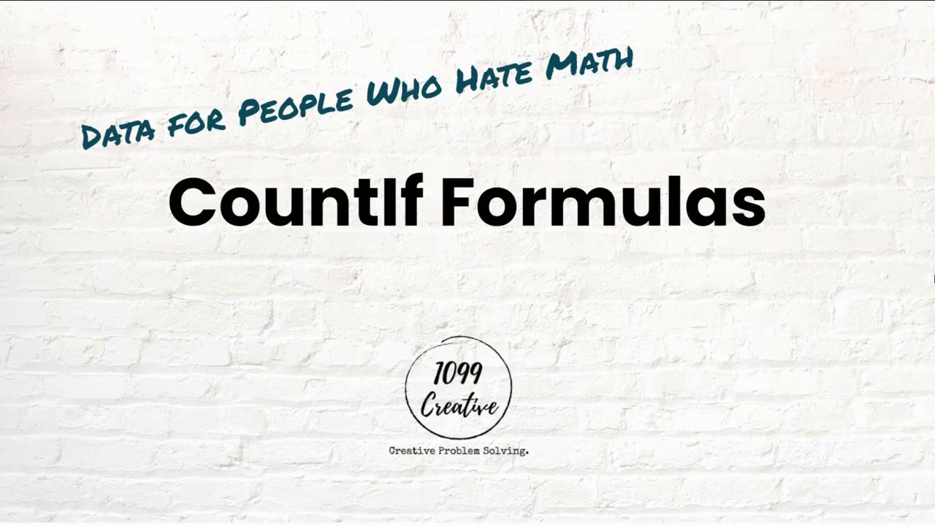